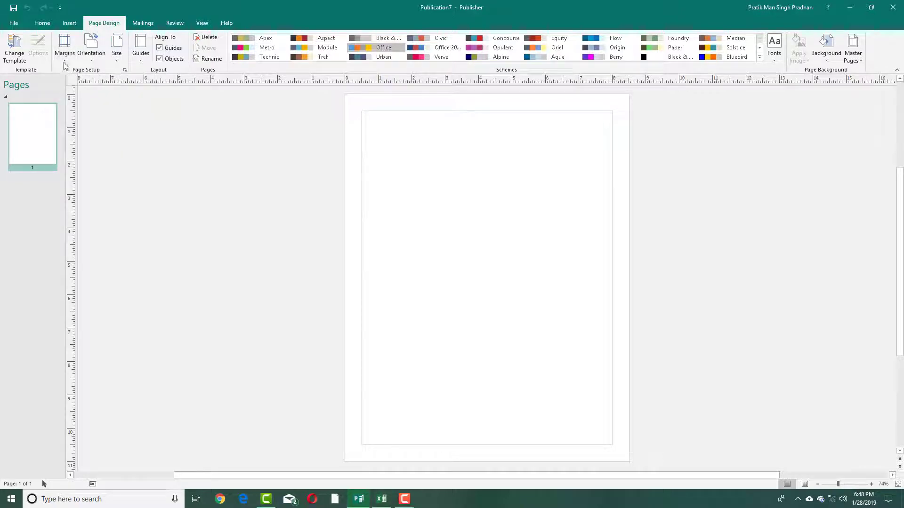
# Try the Wide 1-inch and Moderate 0.5-inch margin presets on the page.
pyautogui.click(65, 55)
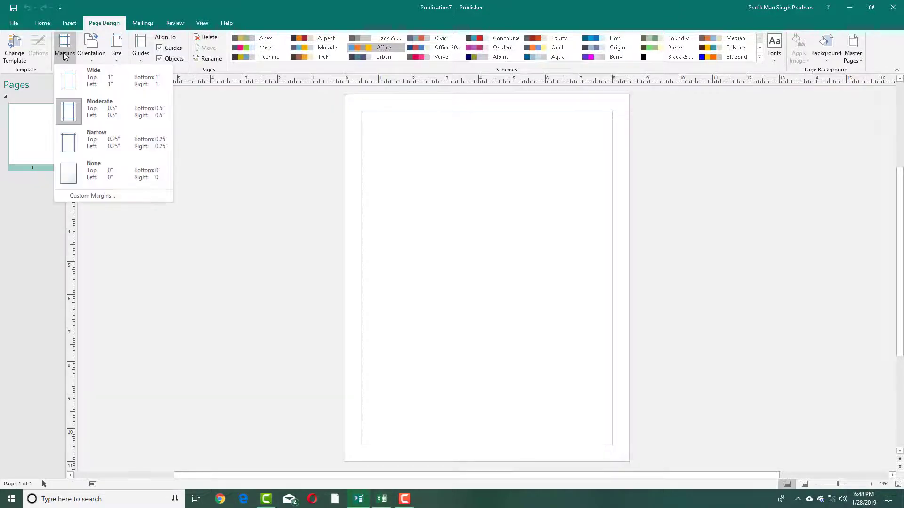
pyautogui.click(86, 80)
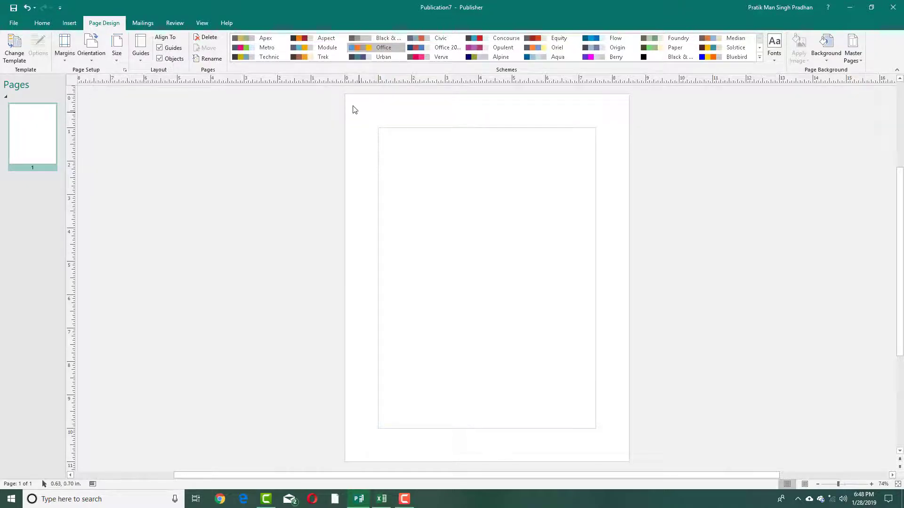
pyautogui.click(69, 55)
pyautogui.click(90, 111)
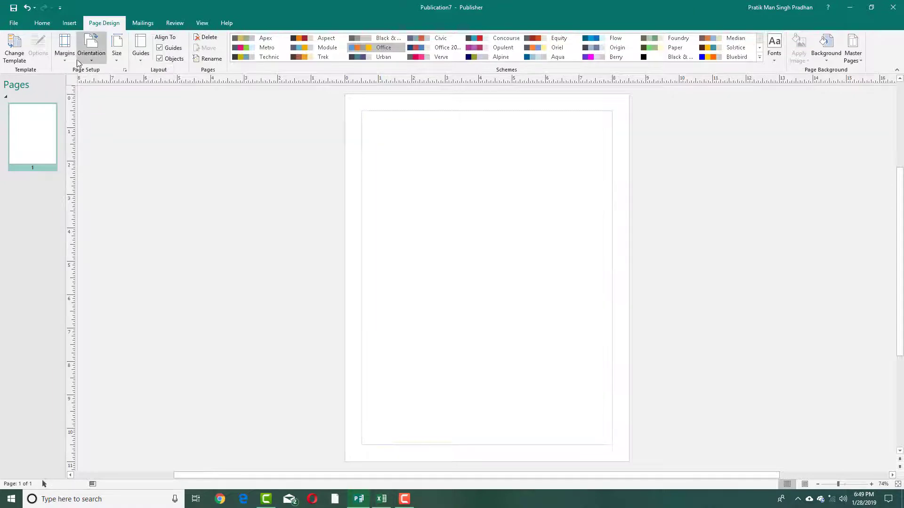
# Try Narrow and None, then settle on Narrow 0.25-inch margins.
pyautogui.click(64, 47)
pyautogui.click(94, 141)
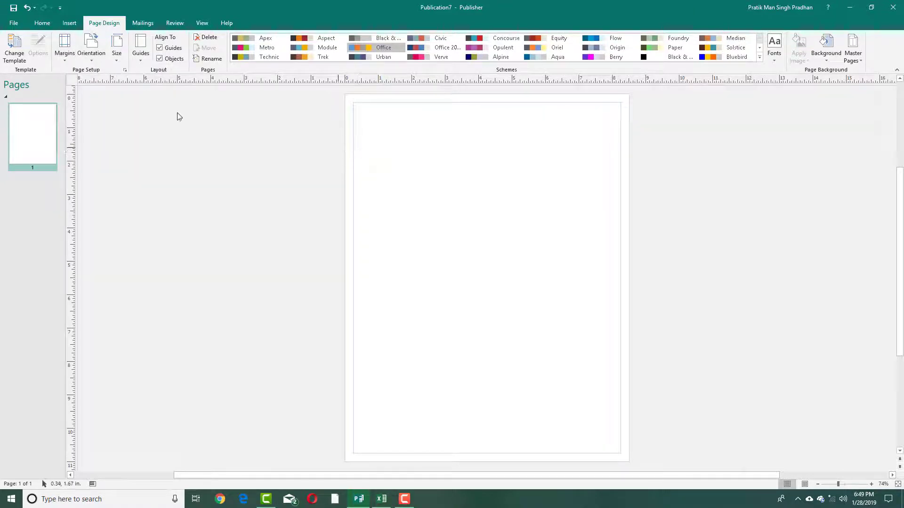
pyautogui.click(61, 53)
pyautogui.click(94, 168)
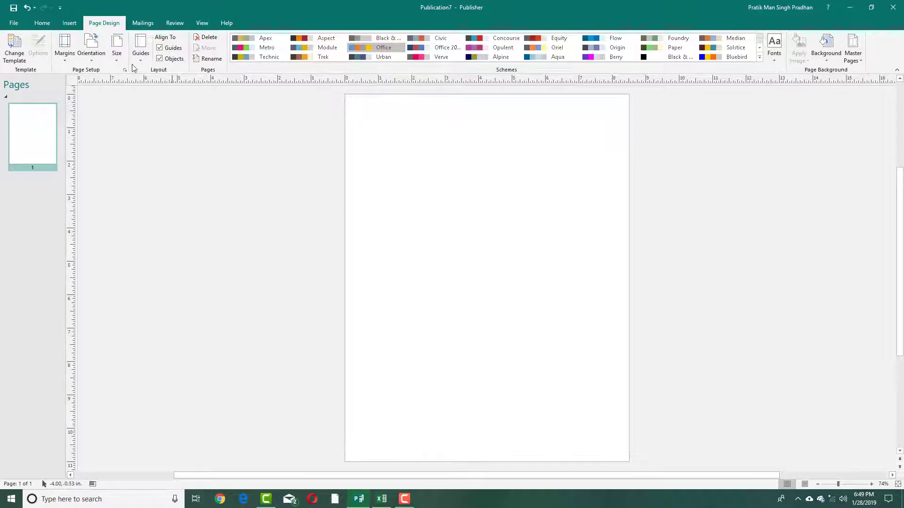
pyautogui.click(64, 55)
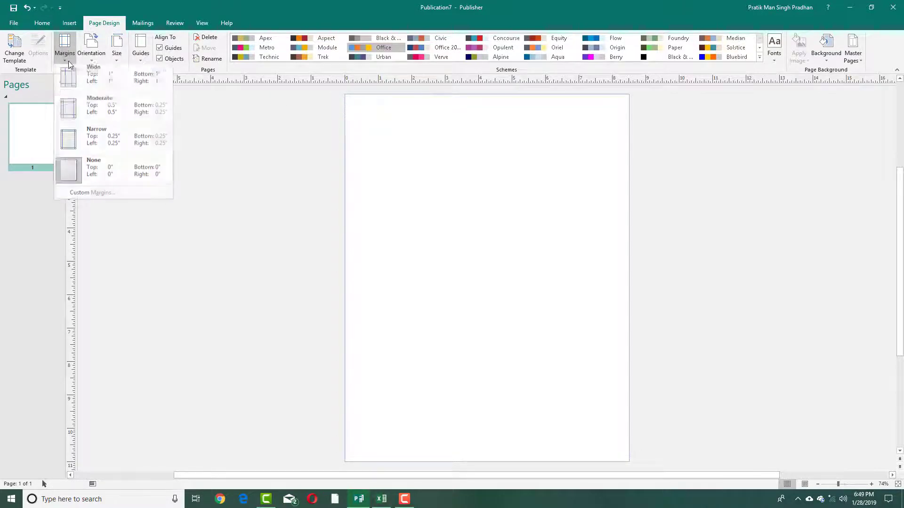
pyautogui.click(86, 137)
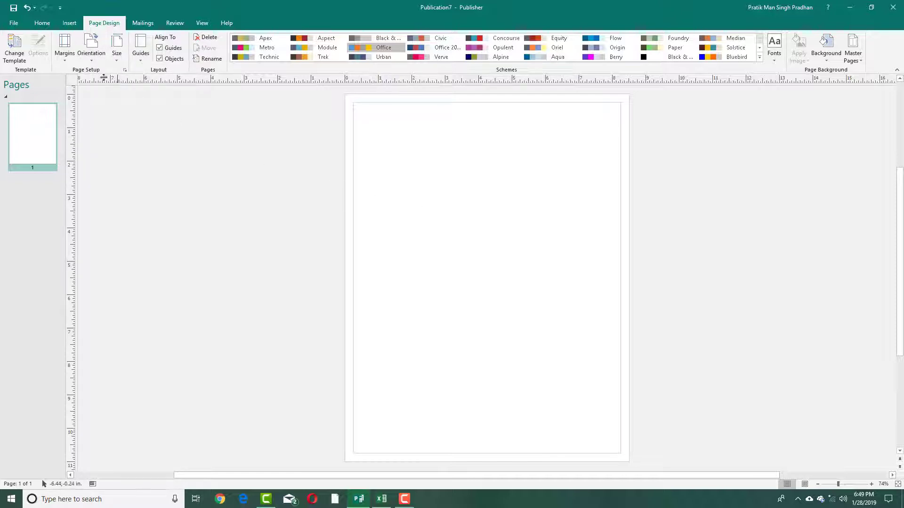
pyautogui.click(97, 60)
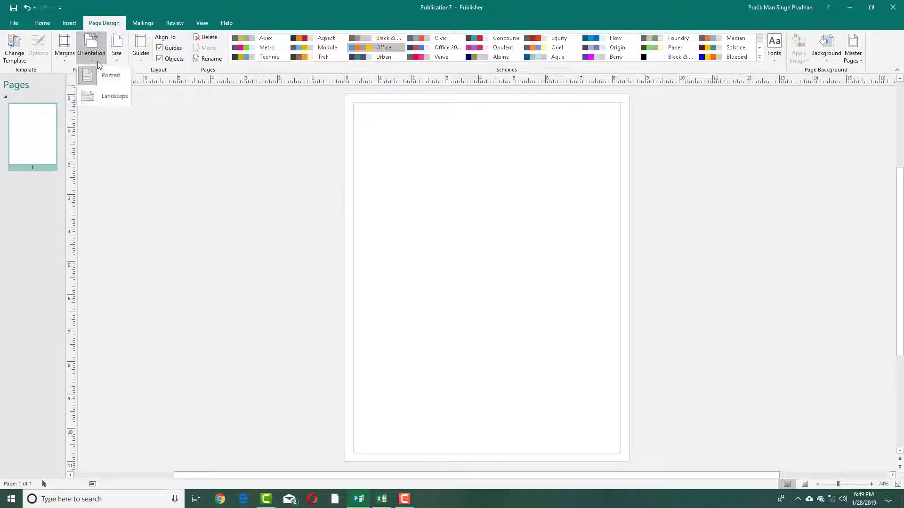
# Turn the page to landscape and try the A3 and A4 landscape sizes.
pyautogui.click(111, 100)
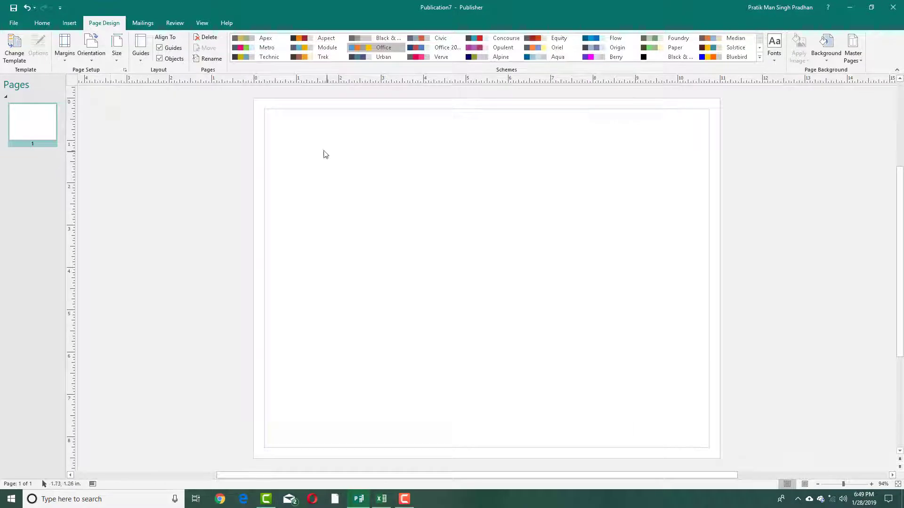
pyautogui.click(114, 58)
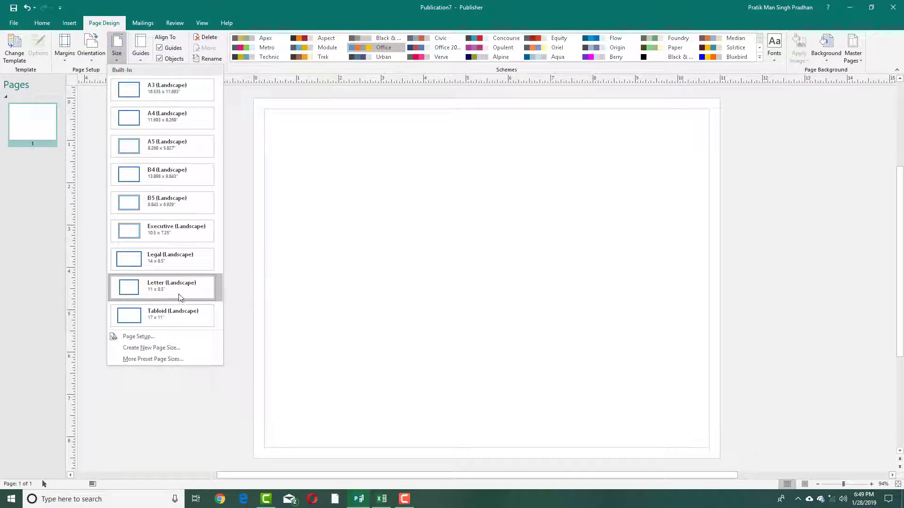
pyautogui.click(152, 94)
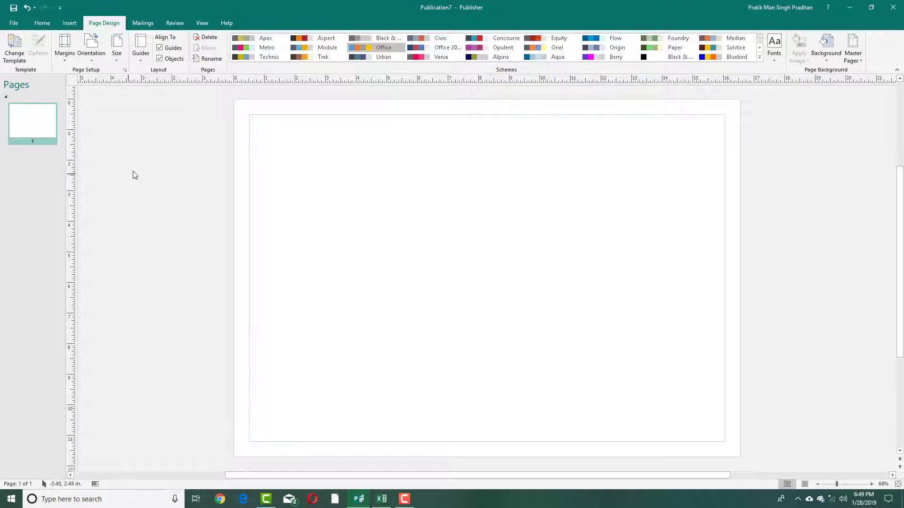
pyautogui.click(116, 47)
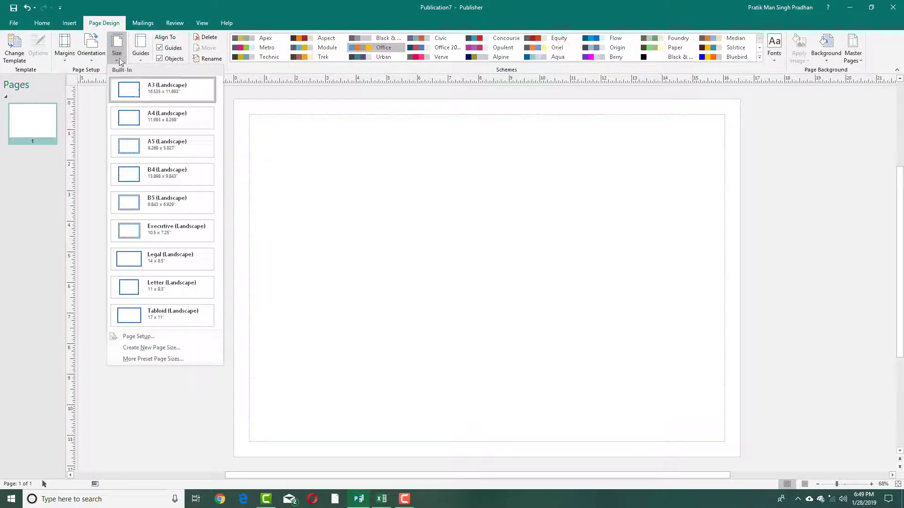
pyautogui.click(164, 124)
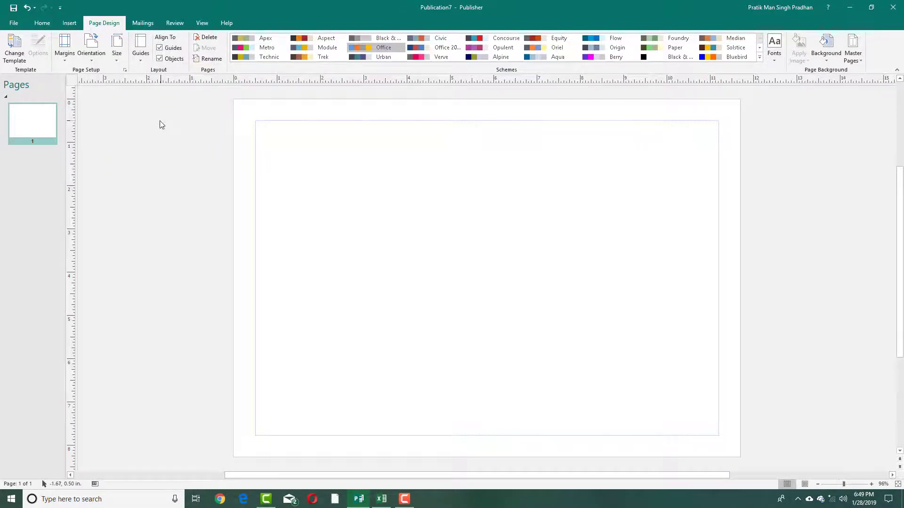
# Settle on the A5 landscape page size (8.268 x 5.827 in).
pyautogui.click(116, 49)
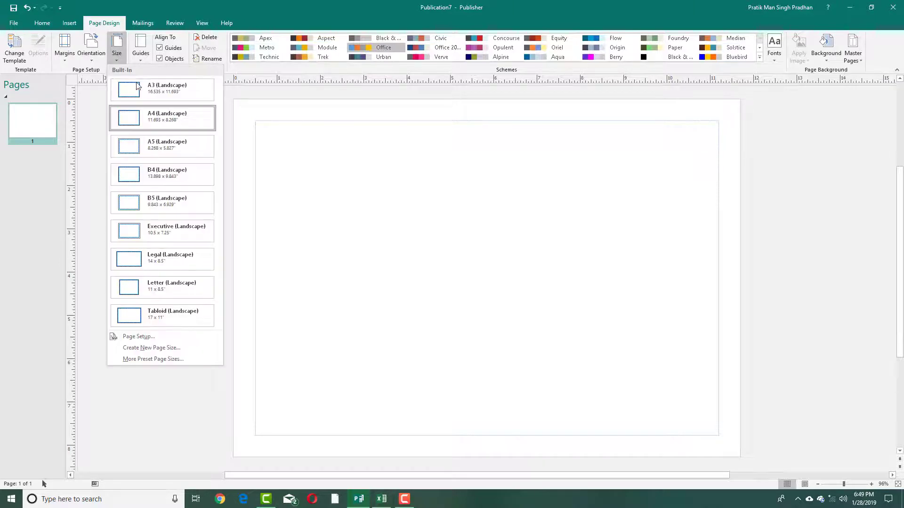
pyautogui.click(169, 147)
pyautogui.click(117, 49)
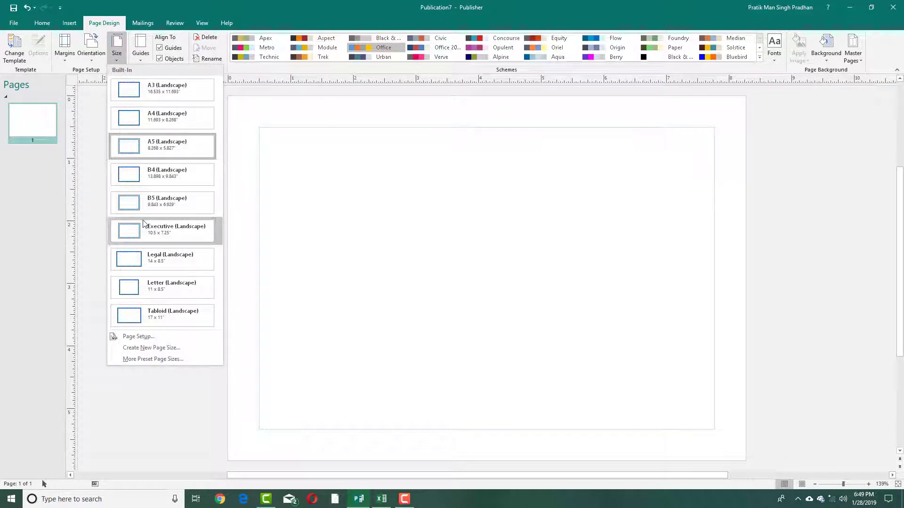
pyautogui.click(147, 50)
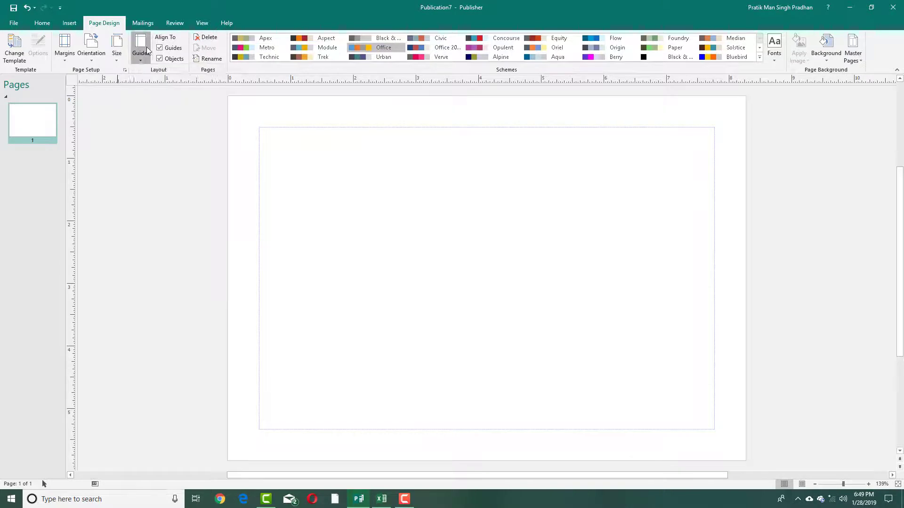
# Try the centre-and-top guide layout, then the three-column ruler guides.
pyautogui.click(142, 57)
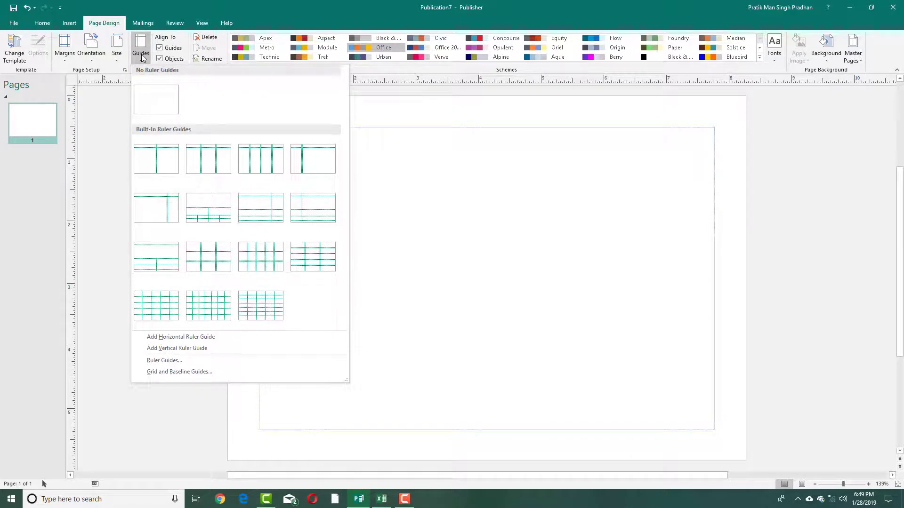
pyautogui.click(142, 57)
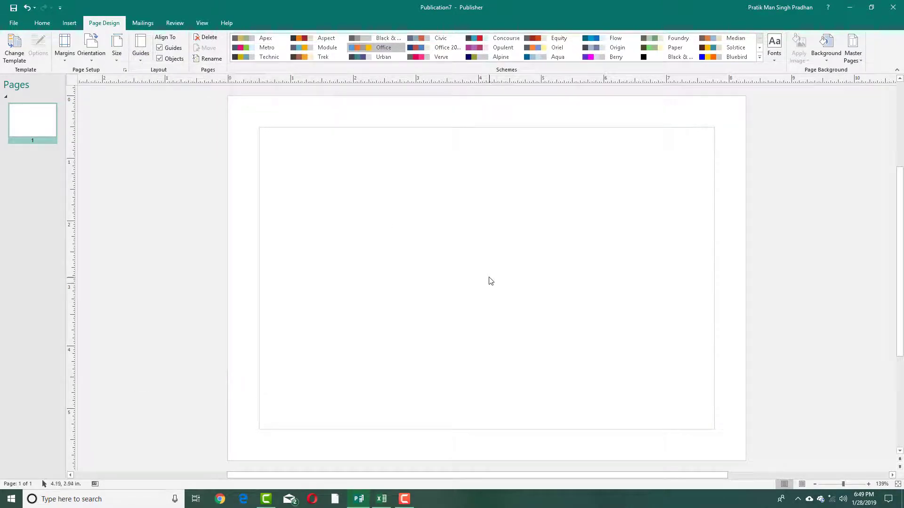
pyautogui.click(138, 56)
pyautogui.click(161, 159)
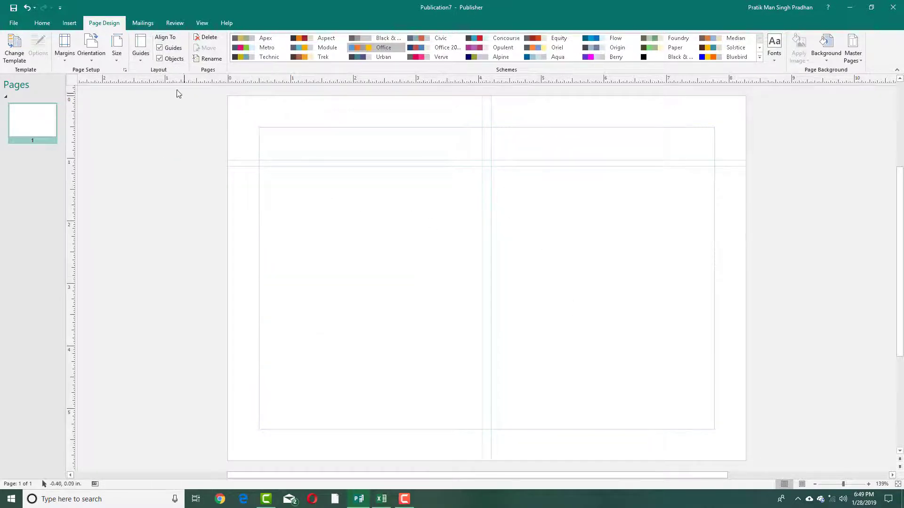
pyautogui.click(136, 58)
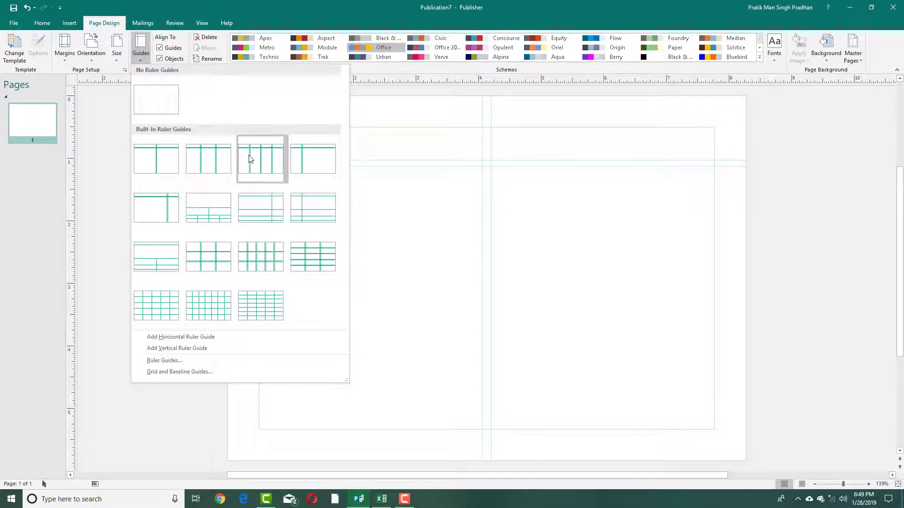
pyautogui.click(218, 163)
# Try four-column guides, then settle on the five-column, three-row guide grid.
pyautogui.click(141, 49)
pyautogui.click(262, 160)
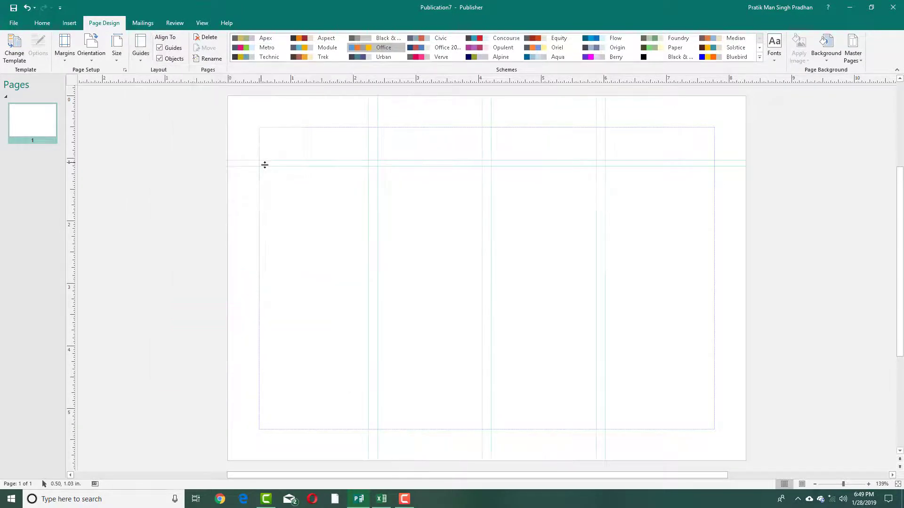
pyautogui.click(141, 47)
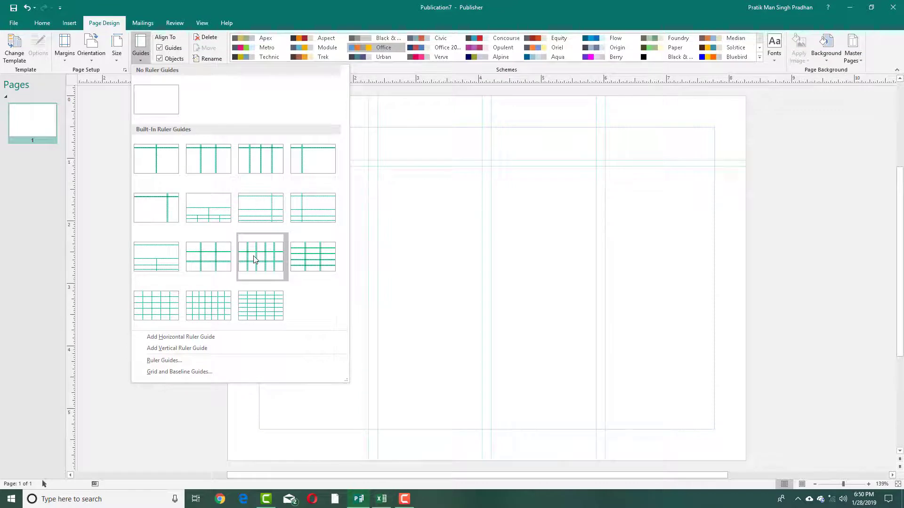
pyautogui.click(254, 259)
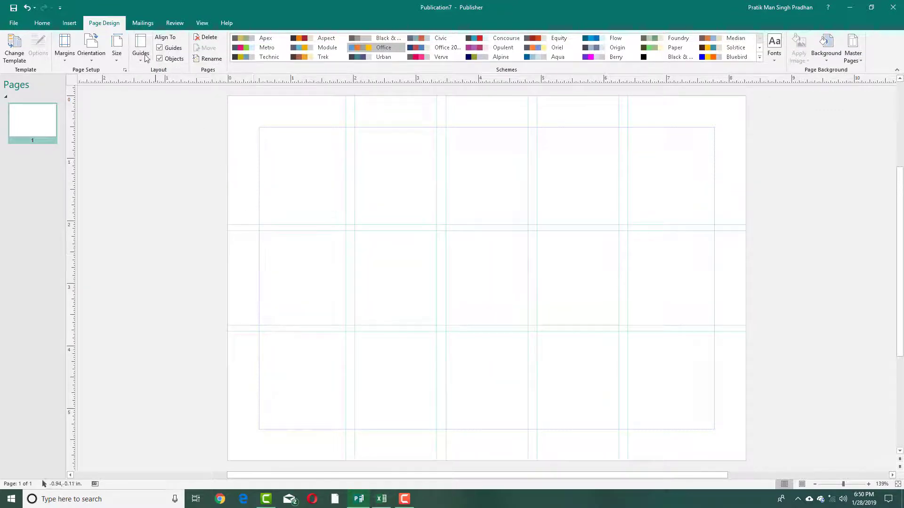
pyautogui.click(141, 51)
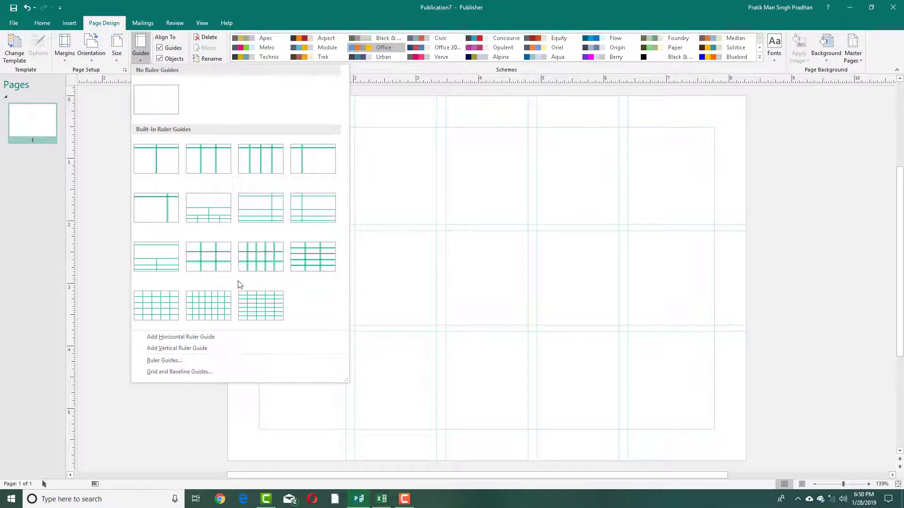
pyautogui.click(144, 54)
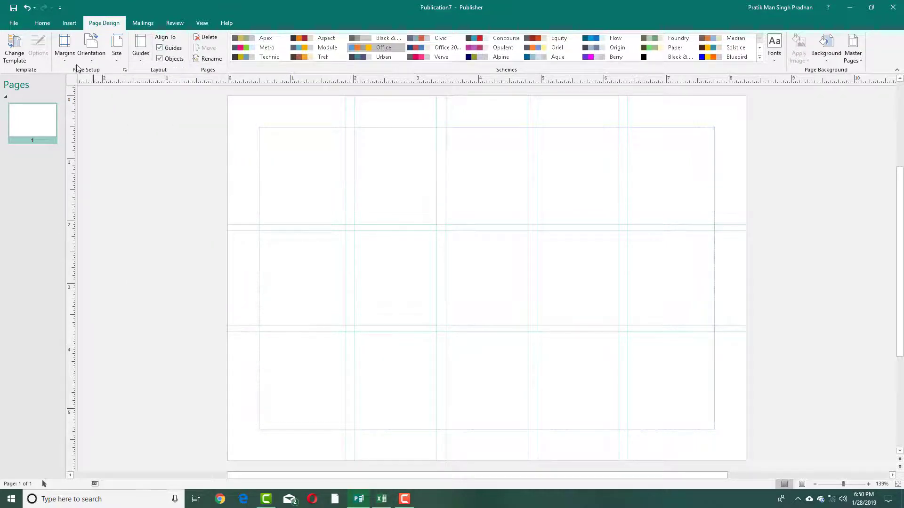
pyautogui.click(64, 52)
# In Layout Guides, set the left margin to 0.2 in and the right margin to 0.5 in.
pyautogui.click(116, 57)
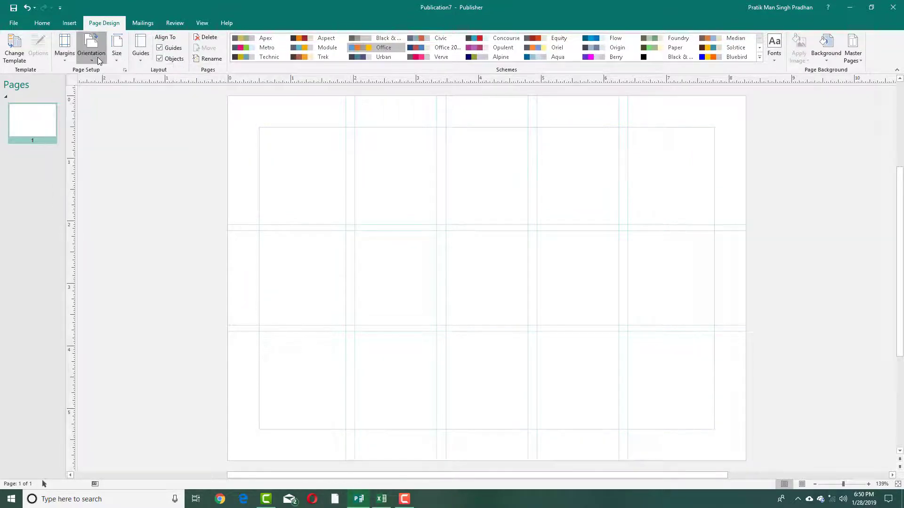
pyautogui.click(117, 58)
pyautogui.click(117, 57)
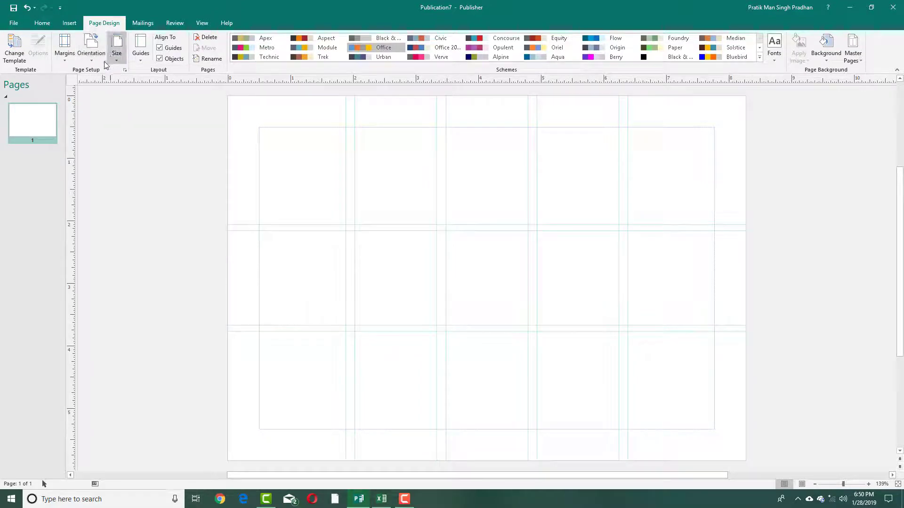
pyautogui.click(63, 60)
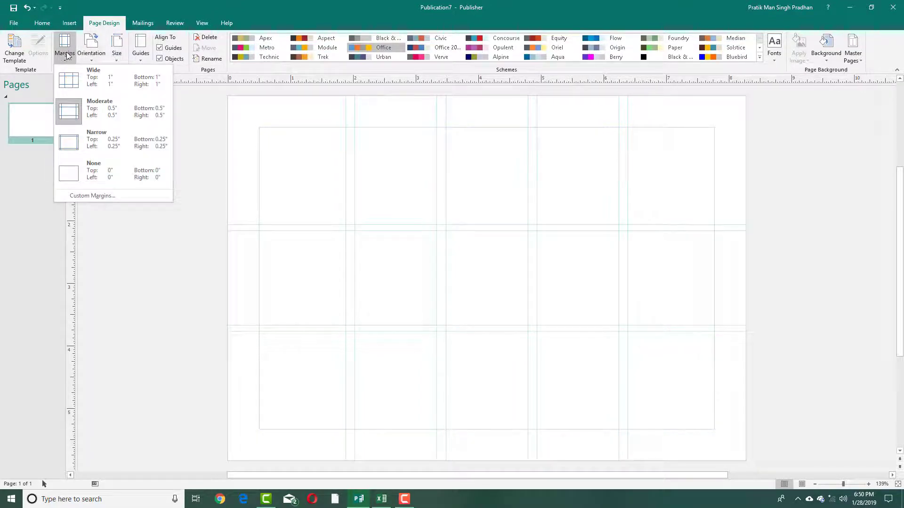
pyautogui.click(91, 196)
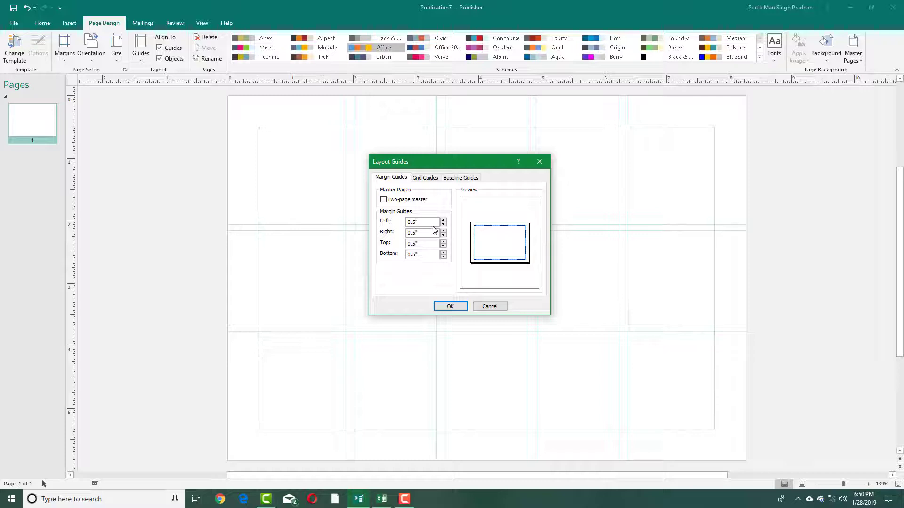
pyautogui.write('2')
pyautogui.doubleClick(418, 233)
pyautogui.write('0.5')
# Set the grid guides to 4 columns and 4 rows.
pyautogui.click(426, 178)
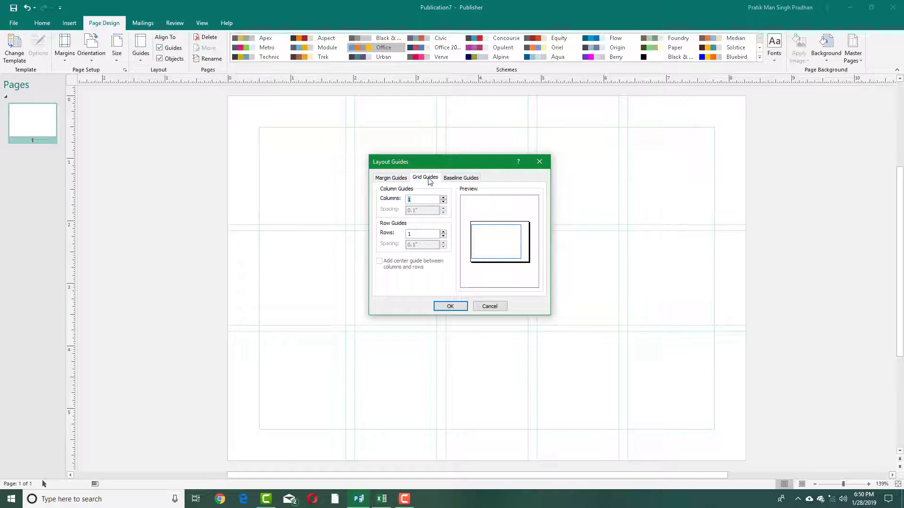
pyautogui.click(444, 232)
pyautogui.click(443, 231)
pyautogui.click(443, 231)
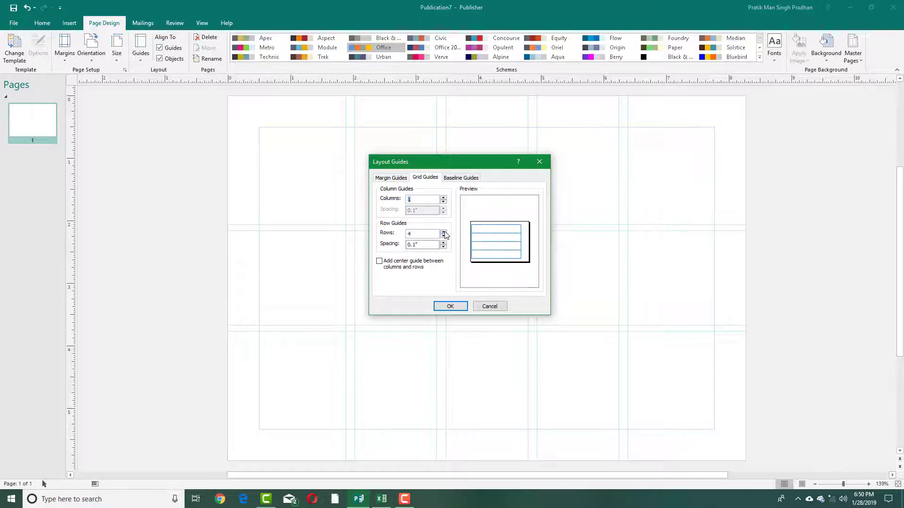
pyautogui.click(444, 198)
pyautogui.click(444, 197)
pyautogui.click(444, 197)
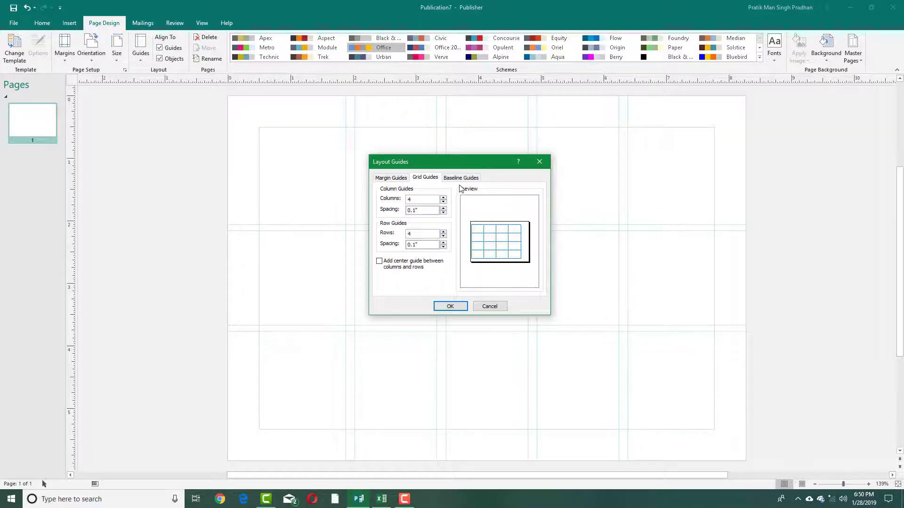
# Set baseline guides to 15pt spacing with a 9pt offset and apply.
pyautogui.click(461, 178)
pyautogui.click(443, 198)
pyautogui.click(444, 198)
pyautogui.click(444, 199)
pyautogui.click(444, 198)
pyautogui.click(443, 213)
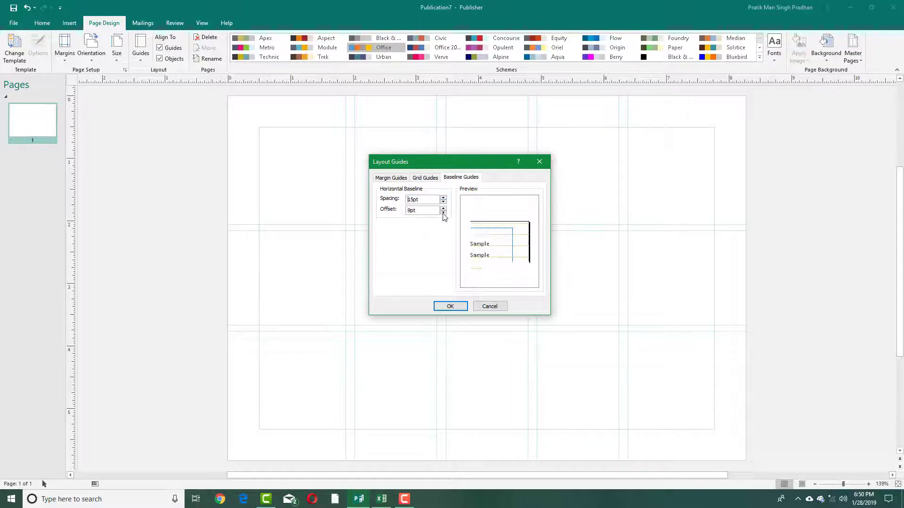
pyautogui.click(450, 306)
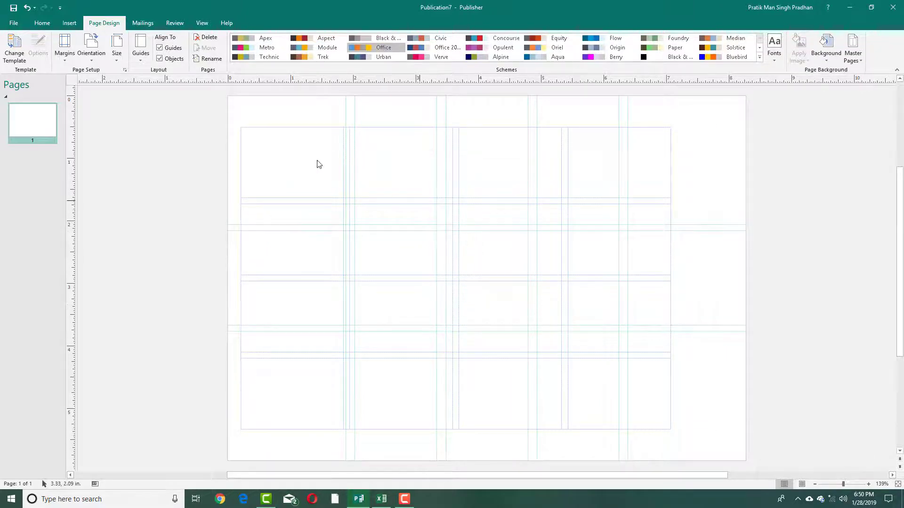
# Remove all ruler guides from the page.
pyautogui.click(140, 47)
pyautogui.click(163, 115)
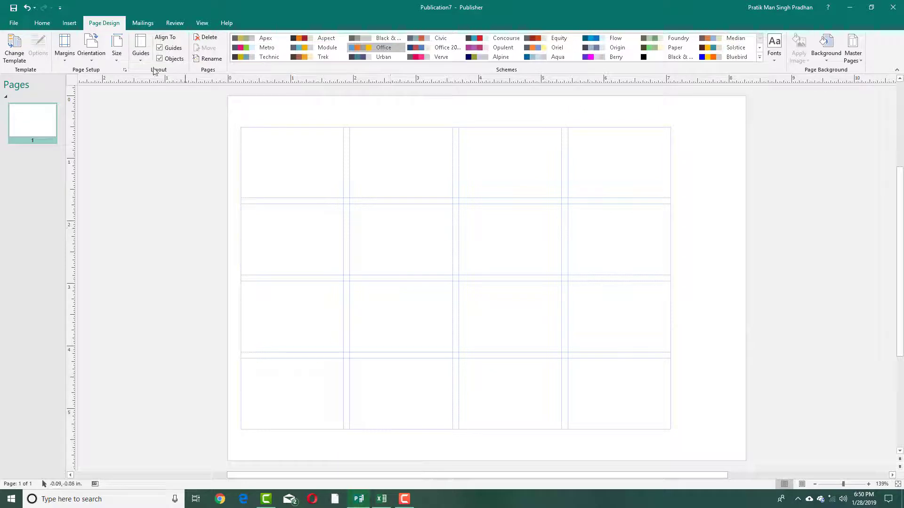
pyautogui.click(66, 53)
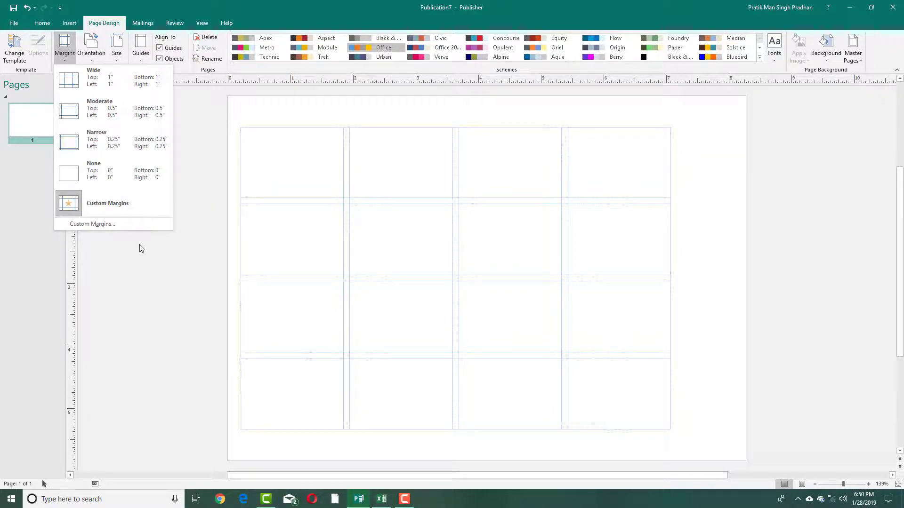
# Review the baseline, grid and margin guide settings, then display baselines on the page.
pyautogui.click(119, 223)
pyautogui.click(462, 178)
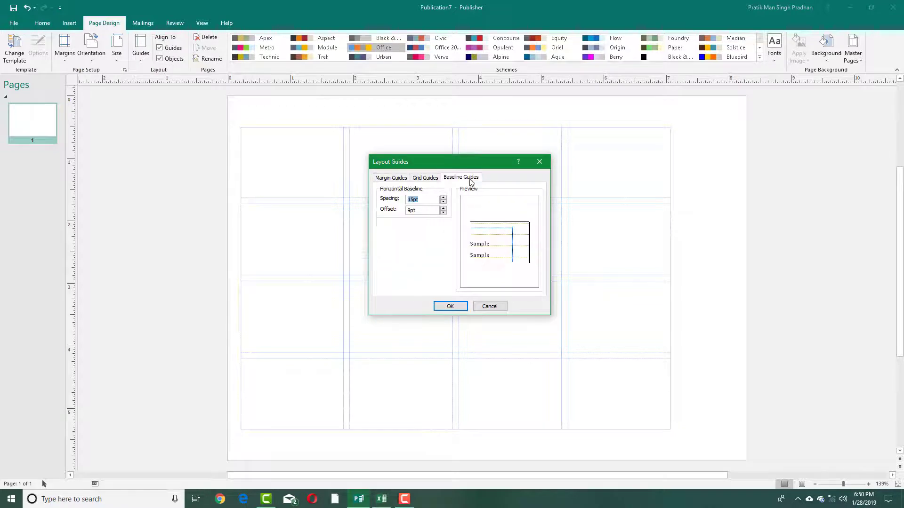
pyautogui.click(417, 178)
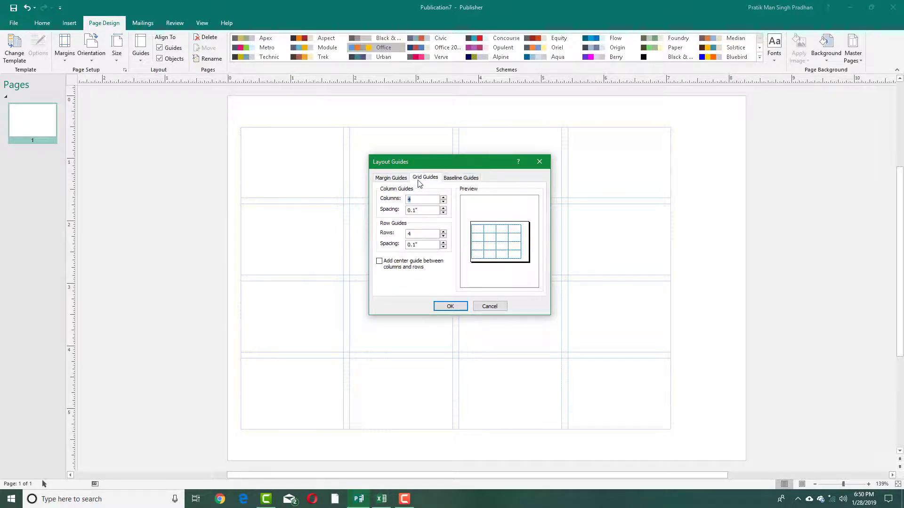
pyautogui.click(390, 181)
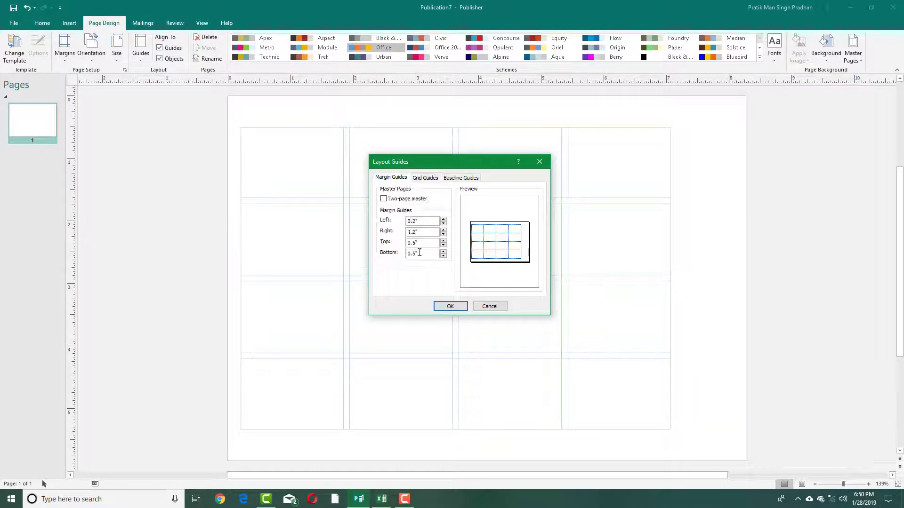
pyautogui.click(453, 308)
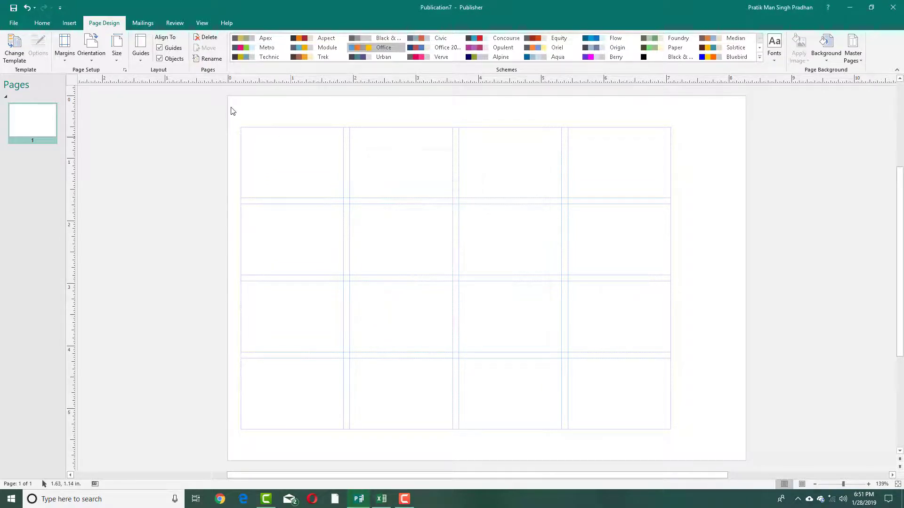
pyautogui.click(202, 22)
pyautogui.click(210, 49)
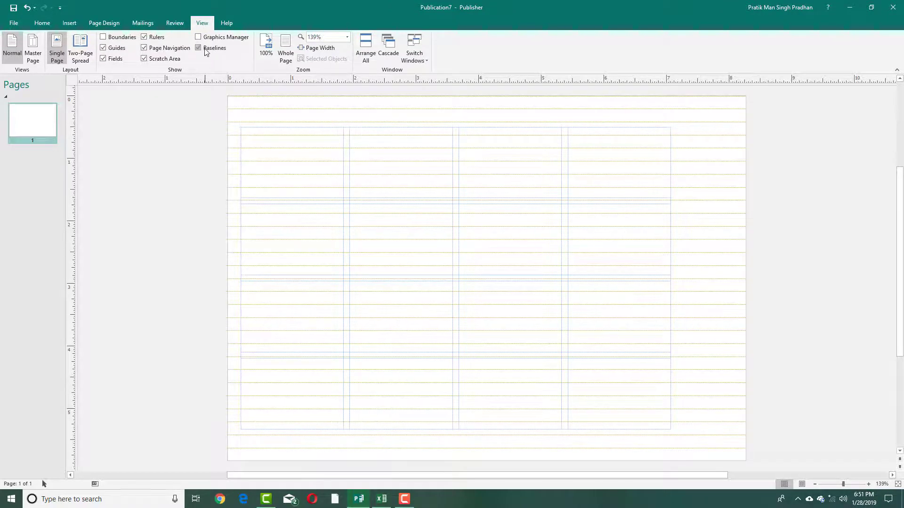
# Widen the baseline guide spacing to 19pt in Layout Guides.
pyautogui.click(58, 22)
pyautogui.click(45, 23)
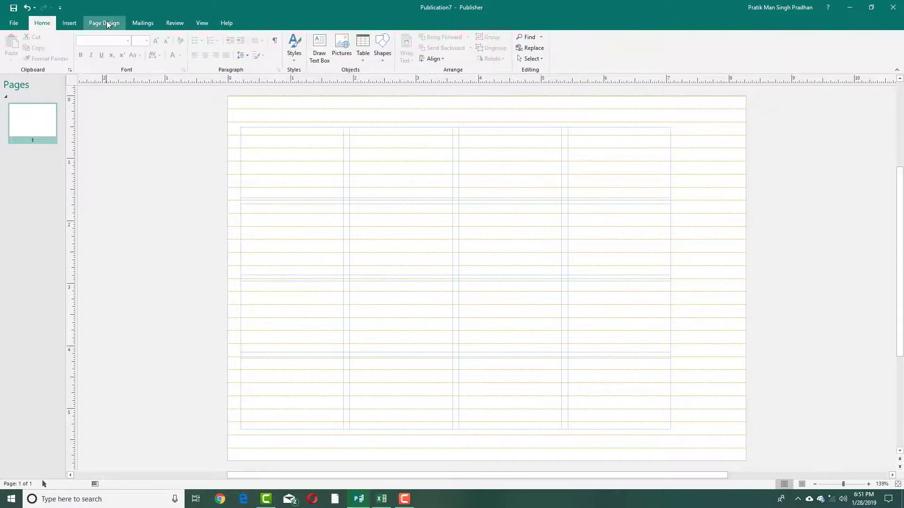
pyautogui.click(104, 23)
pyautogui.click(65, 47)
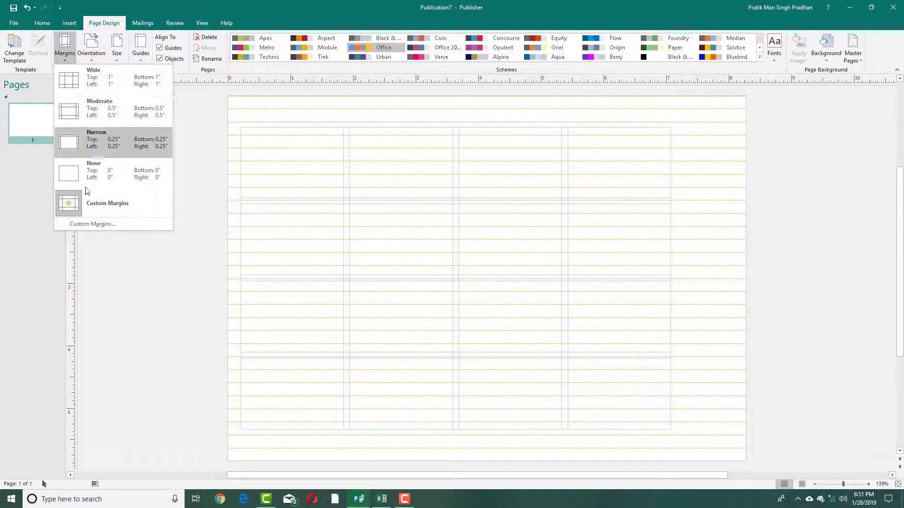
pyautogui.click(90, 225)
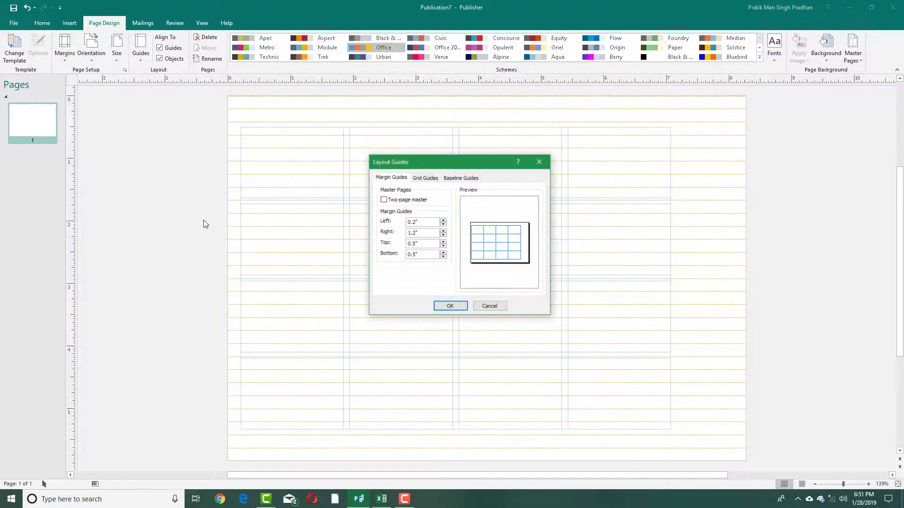
pyautogui.click(459, 178)
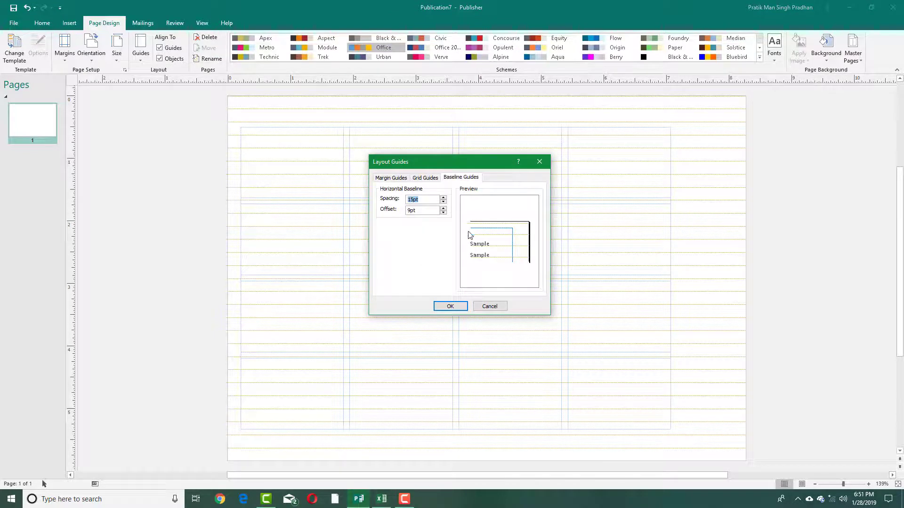
pyautogui.click(444, 199)
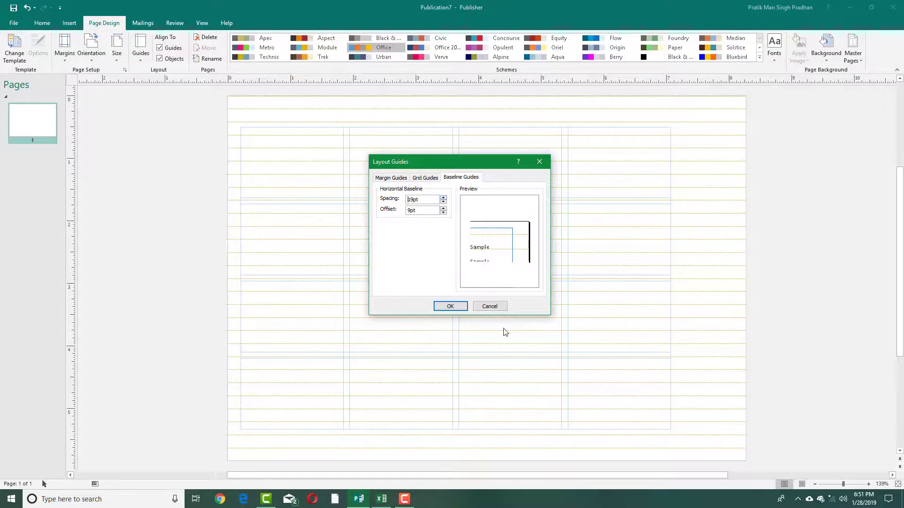
pyautogui.click(450, 306)
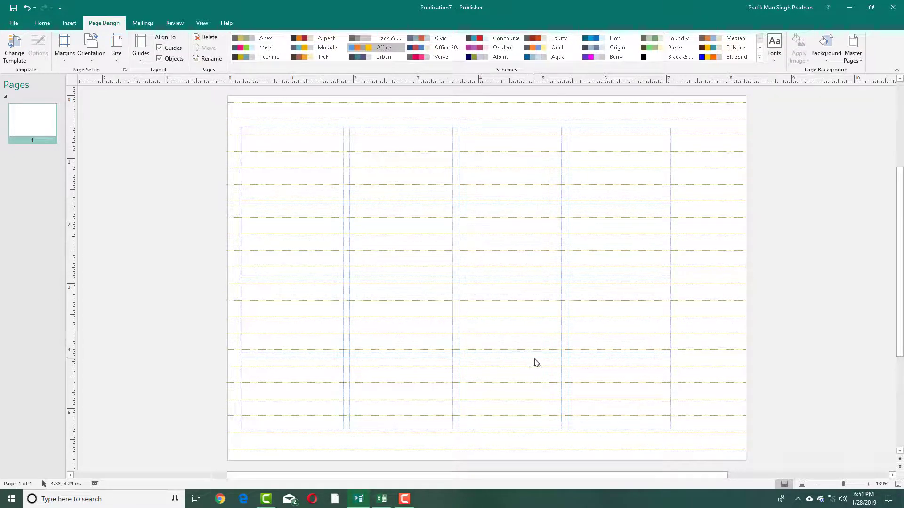
# Hide the baseline guides, toggling the other guides off and back on.
pyautogui.click(202, 23)
pyautogui.click(213, 48)
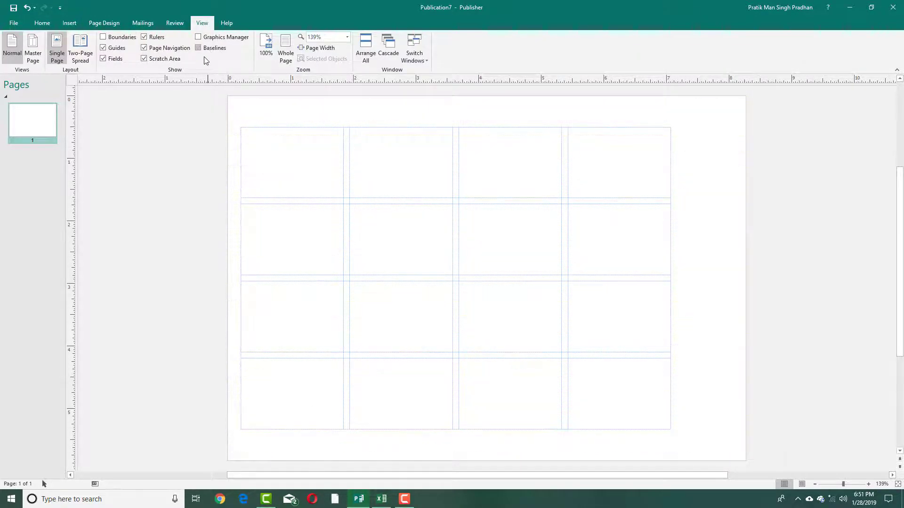
pyautogui.click(117, 49)
pyautogui.click(117, 48)
pyautogui.click(115, 48)
pyautogui.click(115, 48)
pyautogui.click(68, 22)
pyautogui.click(104, 24)
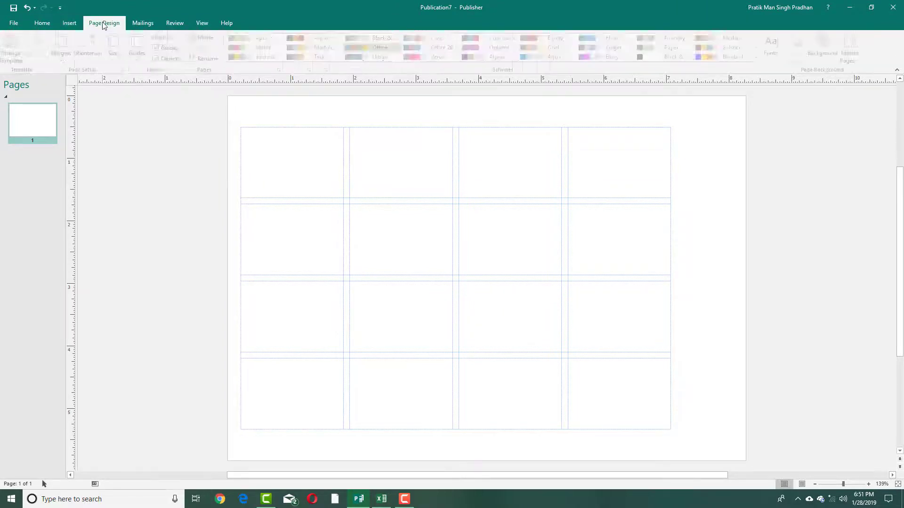
pyautogui.click(99, 54)
pyautogui.click(103, 59)
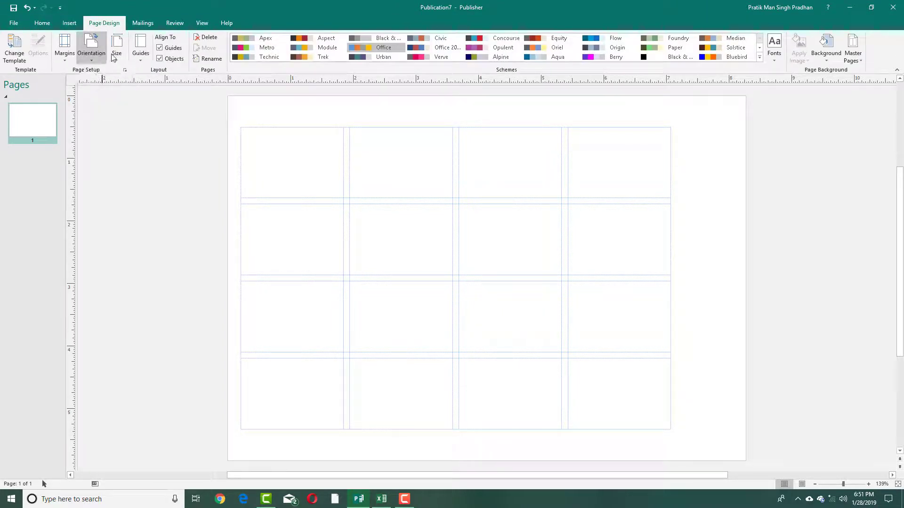
# In Page Setup, set the page width and height and a 0.9 in top margin.
pyautogui.click(117, 52)
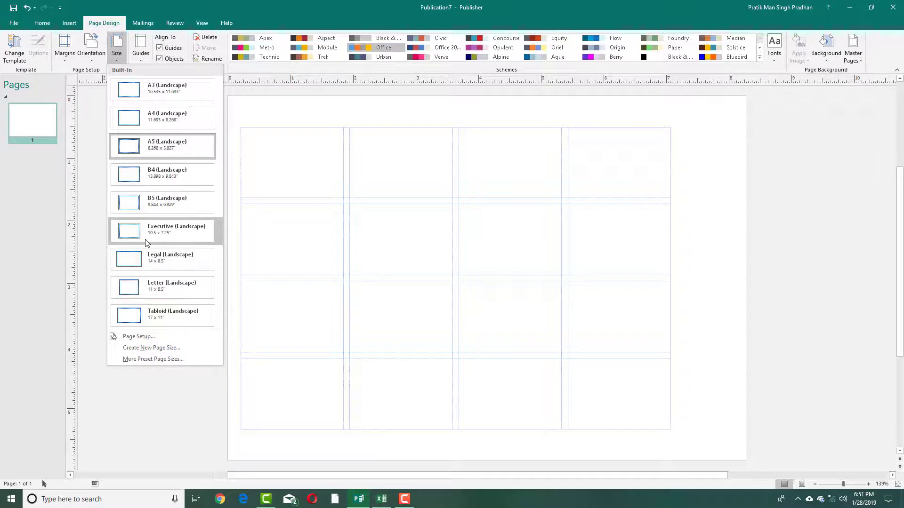
pyautogui.click(143, 338)
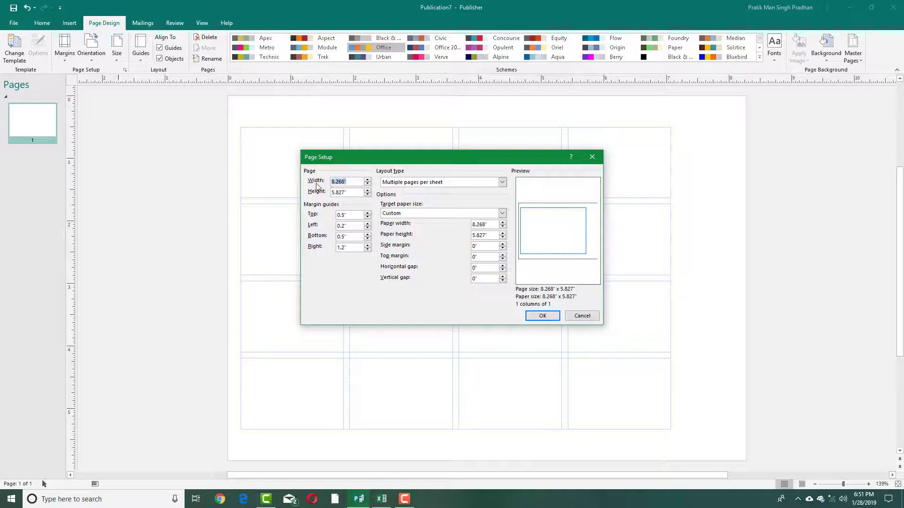
pyautogui.write('13')
pyautogui.press('Tab')
pyautogui.write('2')
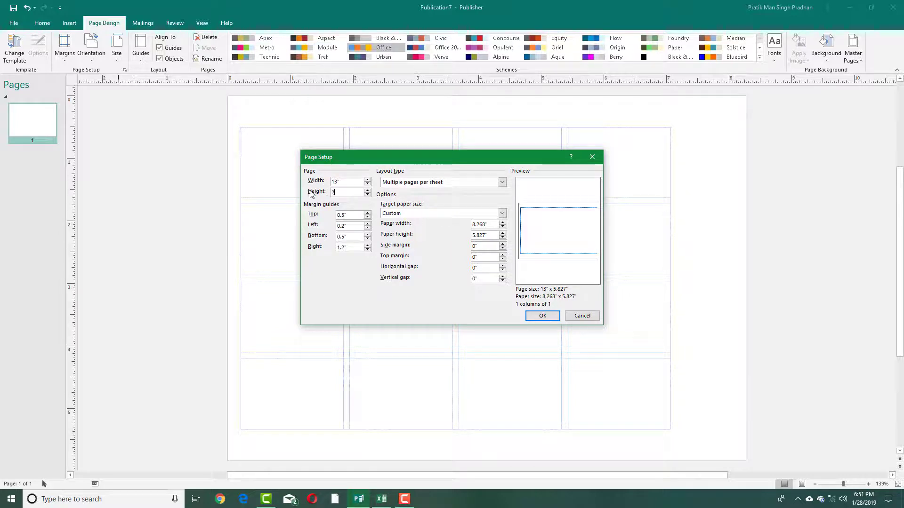
pyautogui.moveTo(335, 192); pyautogui.dragTo(309, 190)
pyautogui.click(367, 213)
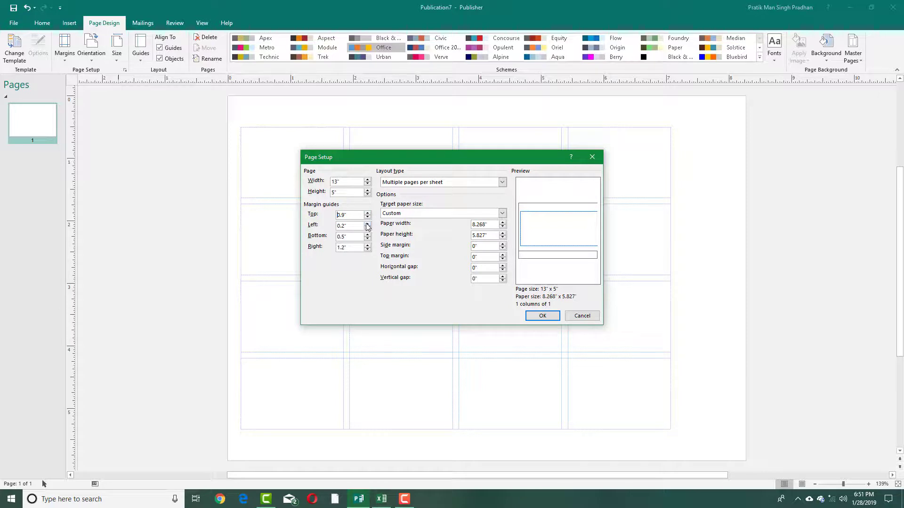
# Set the paper to 8.768 x 6.527 in with a 0.6 in sheet top margin.
pyautogui.click(502, 223)
pyautogui.click(503, 233)
pyautogui.click(503, 234)
pyautogui.click(503, 233)
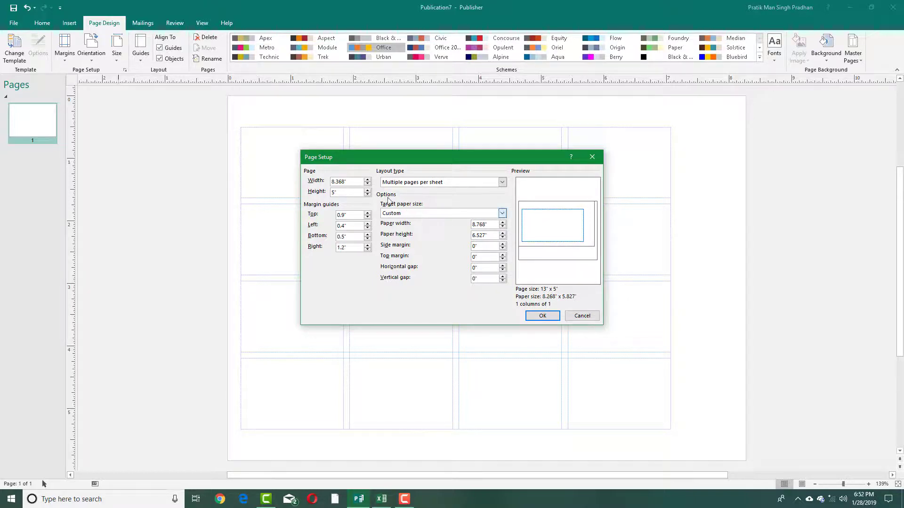
pyautogui.click(502, 255)
pyautogui.click(502, 255)
pyautogui.click(502, 255)
pyautogui.click(503, 255)
pyautogui.click(502, 255)
pyautogui.click(503, 255)
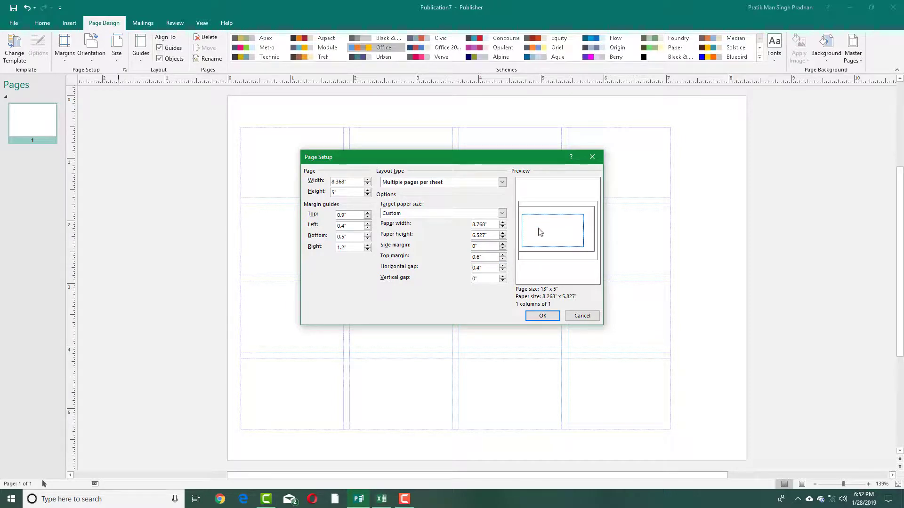
# Set a 0.5 in vertical gap and 0.4 in side margin, keeping the custom paper size.
pyautogui.click(502, 277)
pyautogui.click(502, 276)
pyautogui.click(503, 277)
pyautogui.click(501, 243)
pyautogui.click(502, 244)
pyautogui.click(502, 244)
pyautogui.click(502, 244)
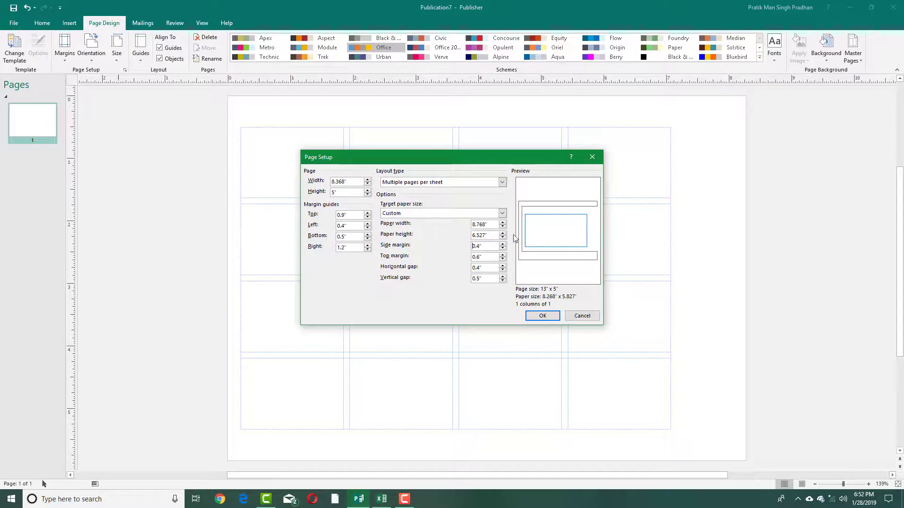
pyautogui.click(502, 214)
pyautogui.click(502, 214)
pyautogui.click(501, 182)
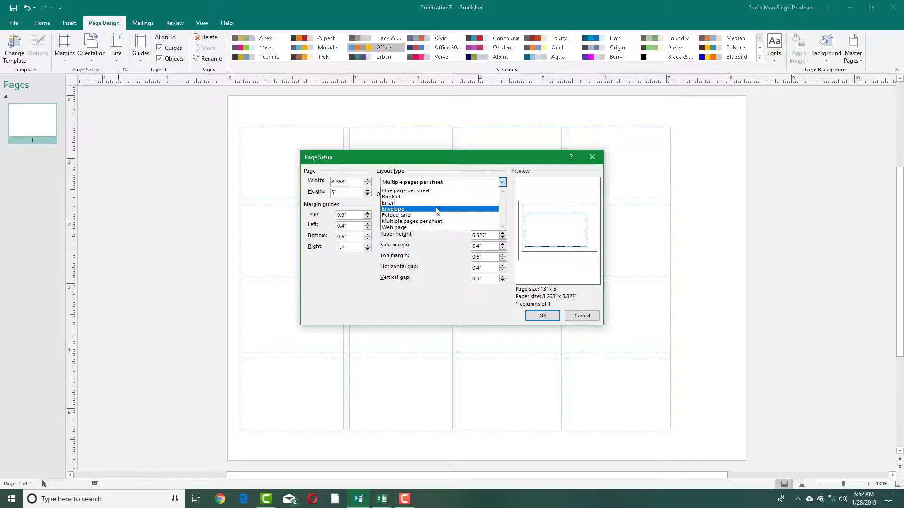
# Try the Envelope and Email layouts, settling on One page per sheet.
pyautogui.click(470, 183)
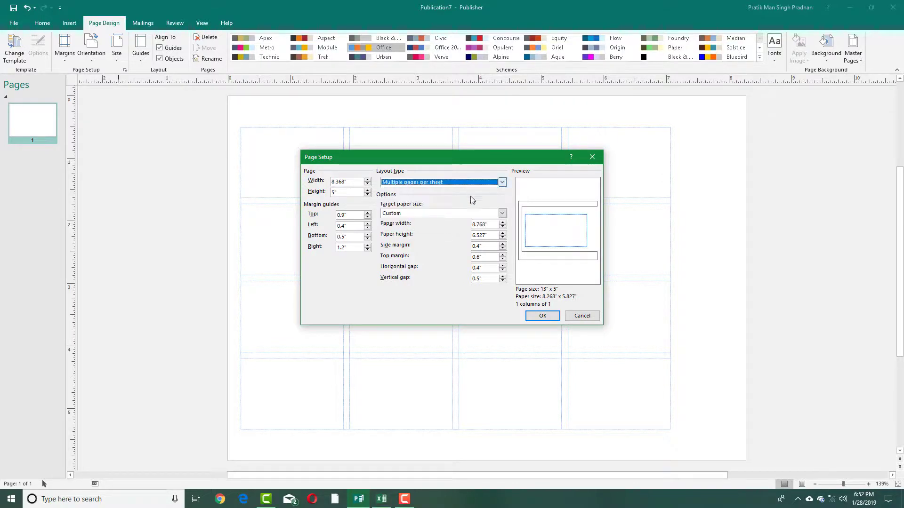
pyautogui.click(476, 183)
pyautogui.click(459, 209)
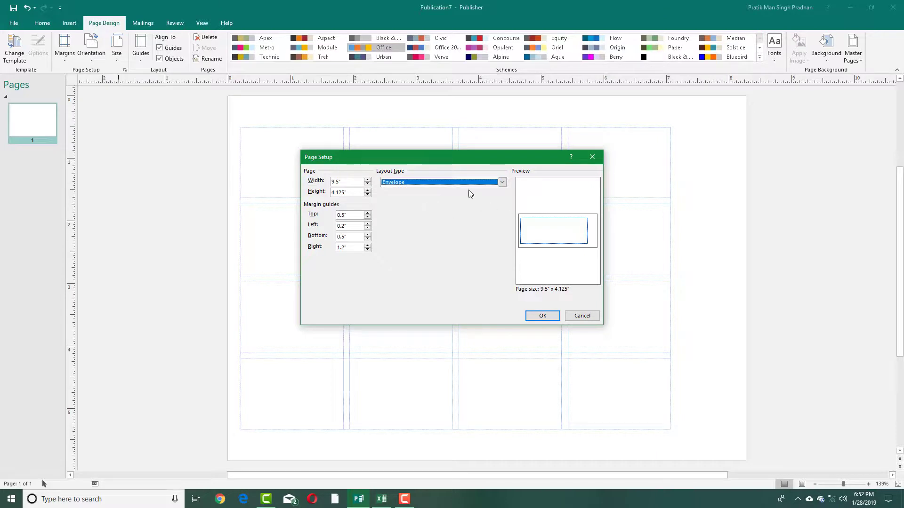
pyautogui.click(467, 186)
pyautogui.click(467, 191)
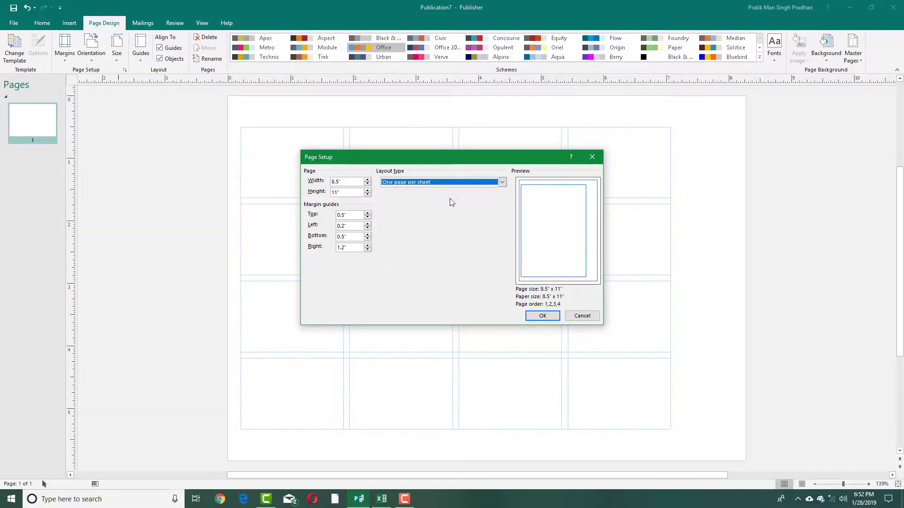
pyautogui.click(444, 184)
pyautogui.click(446, 203)
pyautogui.hotkey('alt', 'Down')
pyautogui.click(446, 191)
# Raise the top margin to 1.1 in and apply the page setup.
pyautogui.click(367, 213)
pyautogui.click(367, 213)
pyautogui.click(367, 213)
pyautogui.click(367, 212)
pyautogui.click(367, 213)
pyautogui.click(368, 213)
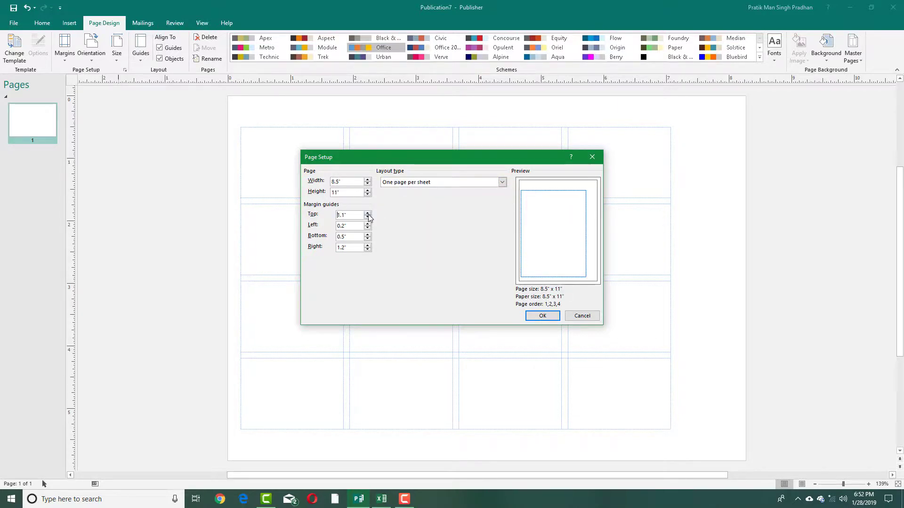
pyautogui.click(543, 316)
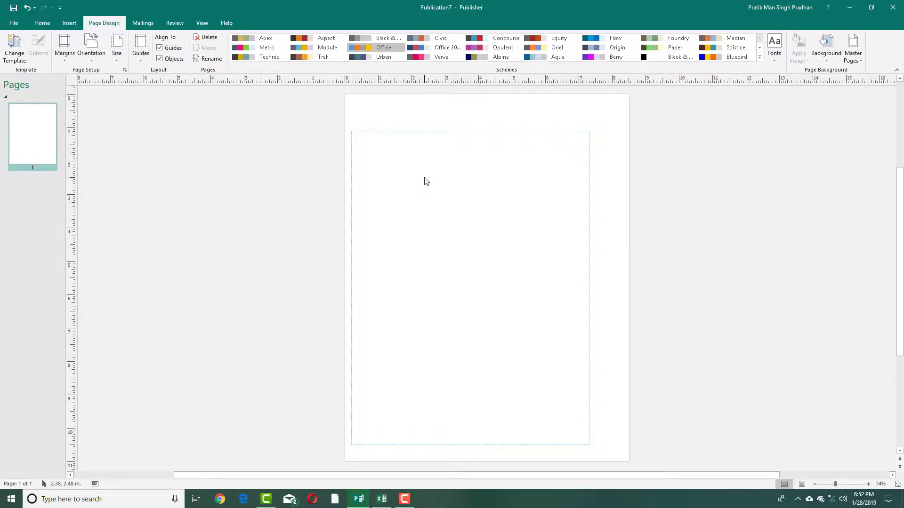